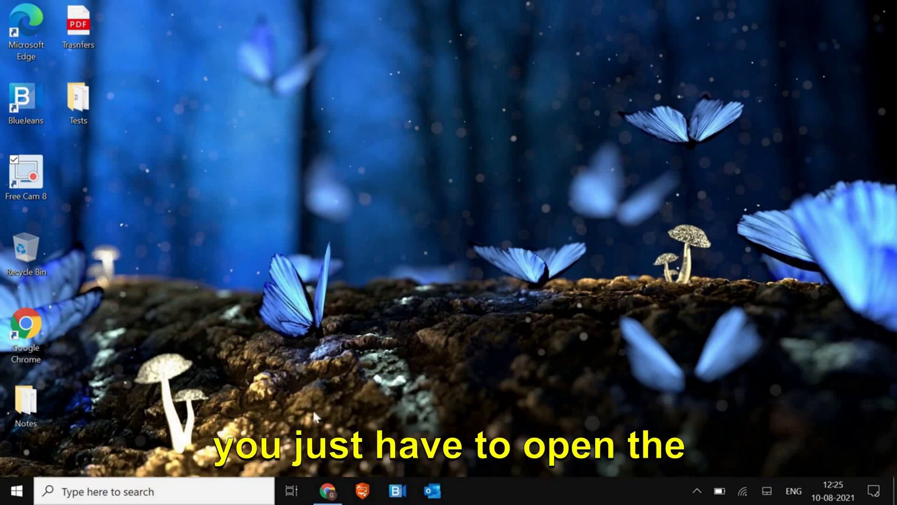
Search 'crystaldiskinfo' in Chrome, open the Crystal Dew World result, and scroll to its download section
click(327, 490)
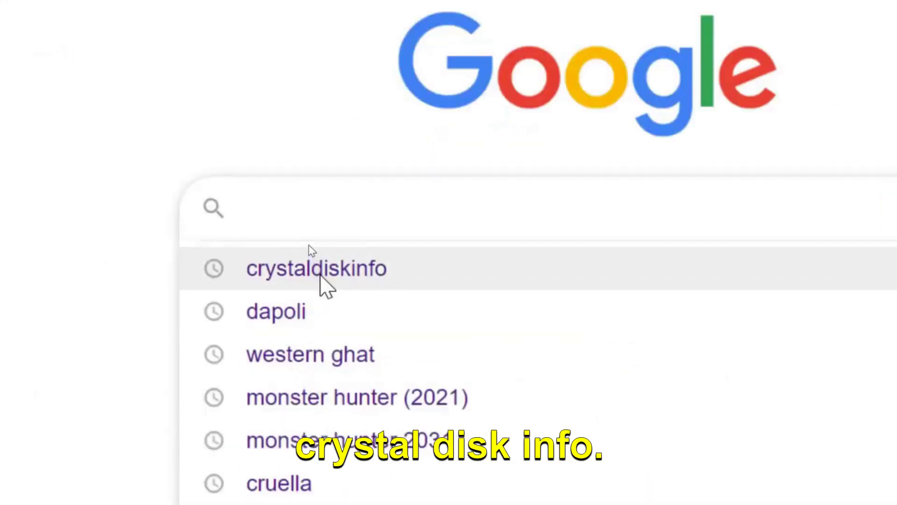
click(323, 276)
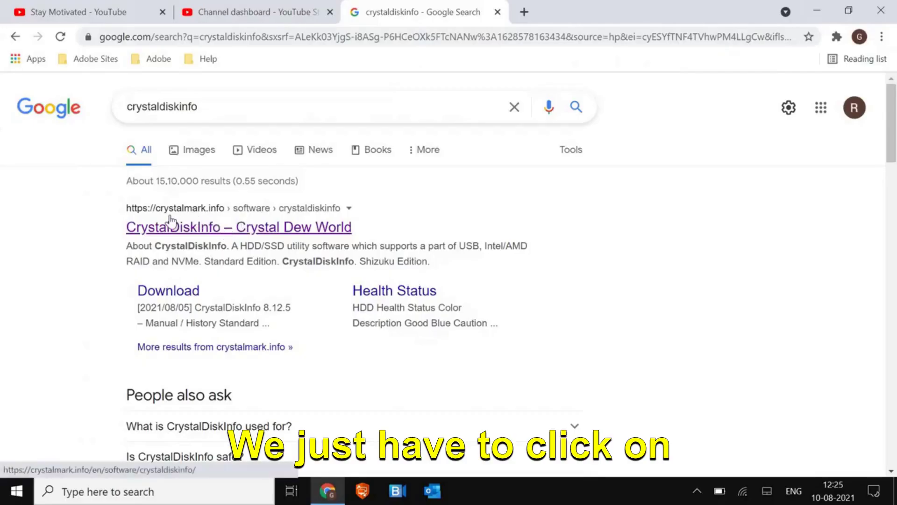
click(212, 231)
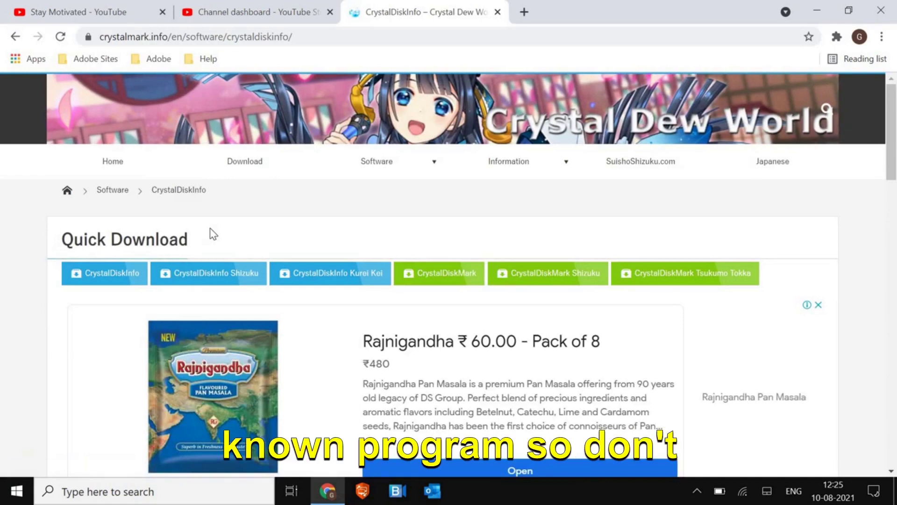
scroll(210, 228, down, 10)
scroll(209, 228, up, 3)
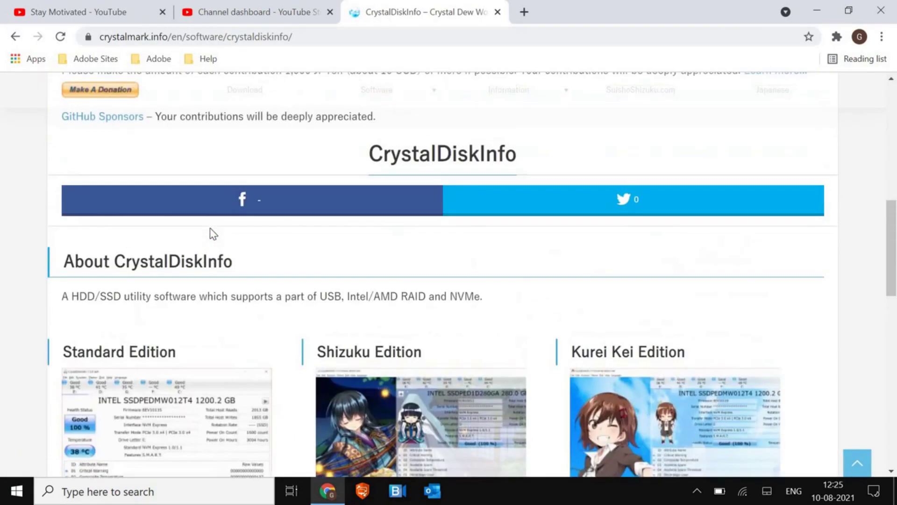
scroll(209, 228, up, 8)
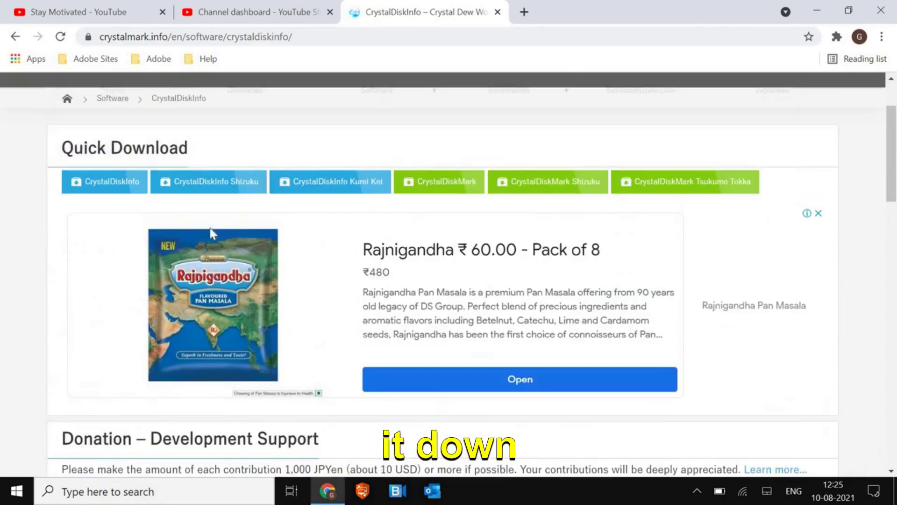
scroll(209, 228, down, 6)
scroll(209, 228, down, 5)
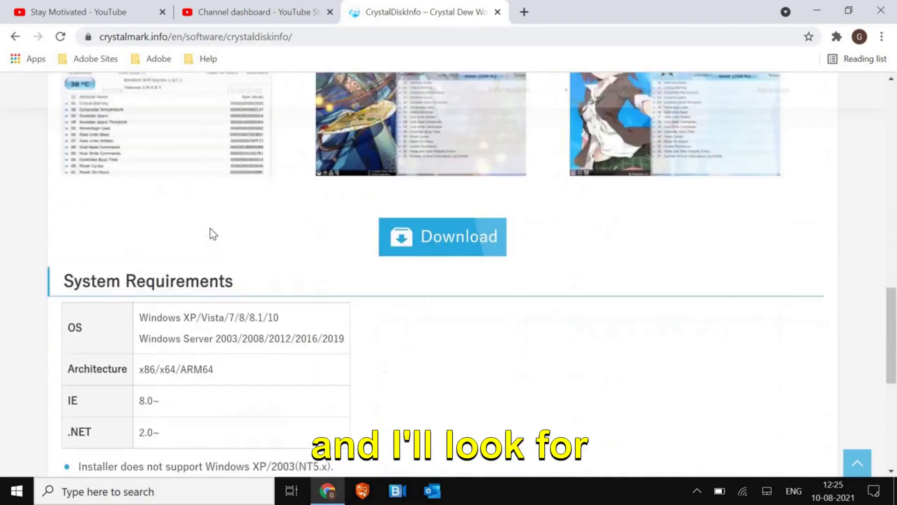
scroll(209, 228, up, 2)
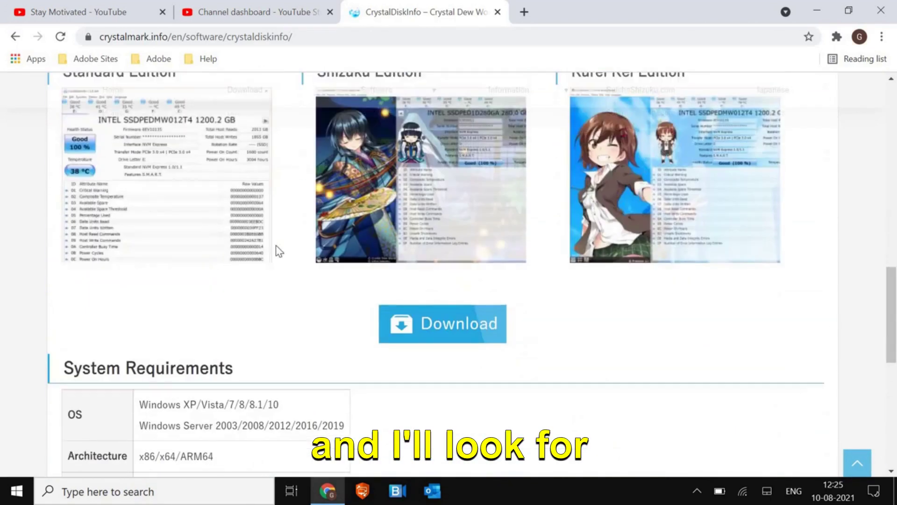
Download the CrystalDiskInfo 8.12.5 Standard Edition ZIP (XP-) from the download page
click(441, 332)
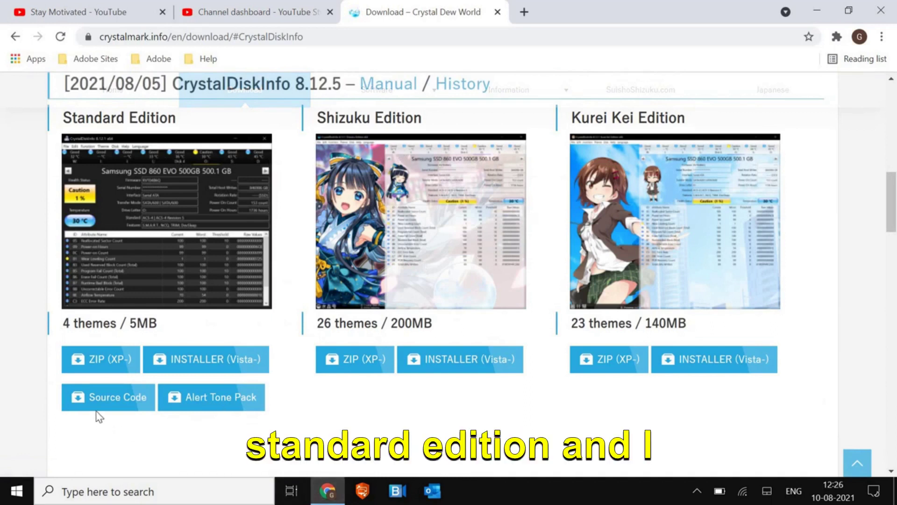
click(114, 364)
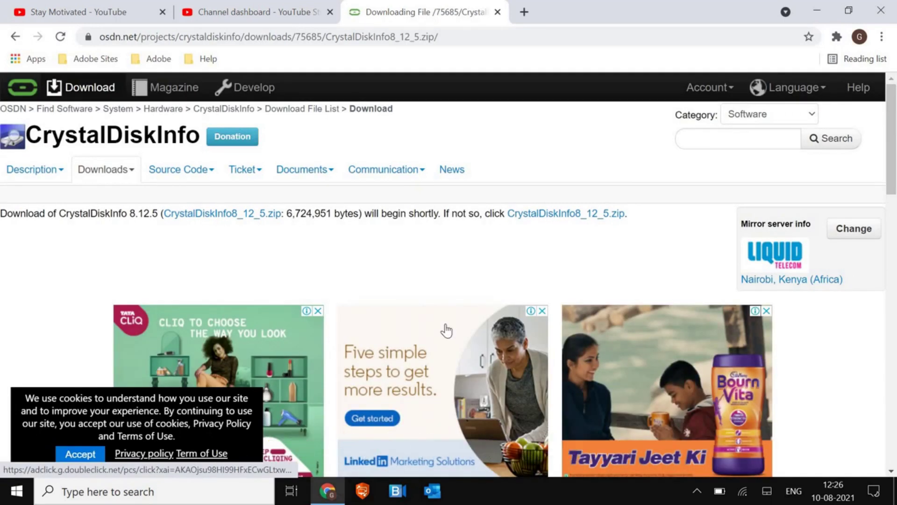
scroll(445, 323, down, 3)
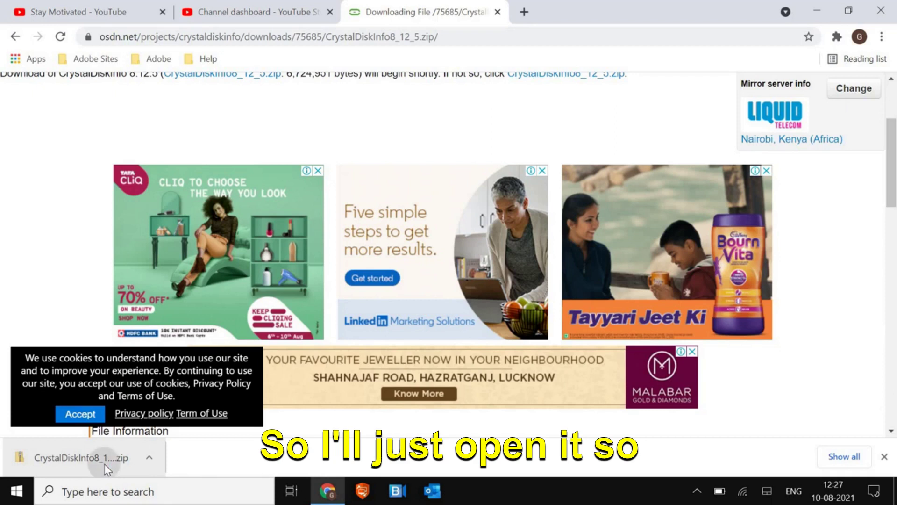
Extract the downloaded zip into the CrystalDiskInfo8_12_5 Downloads folder and select DiskInfo64
click(104, 460)
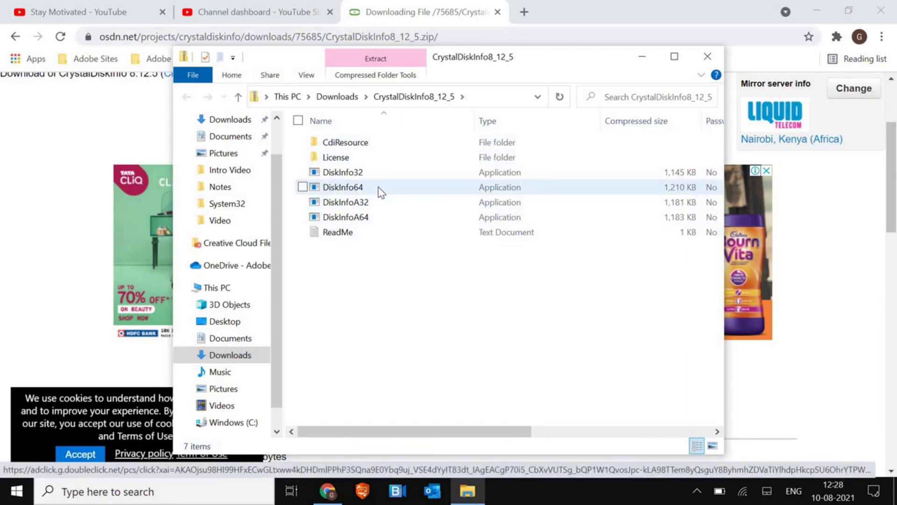
double_click(346, 193)
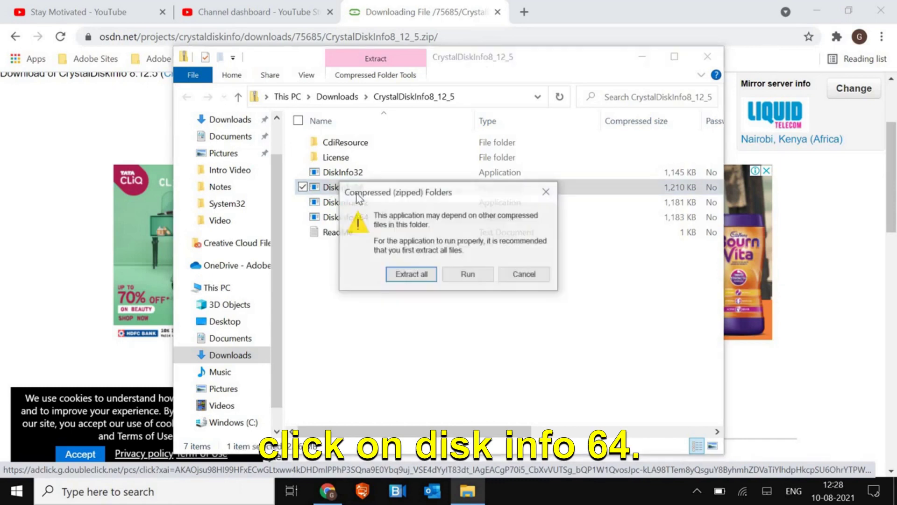
click(410, 277)
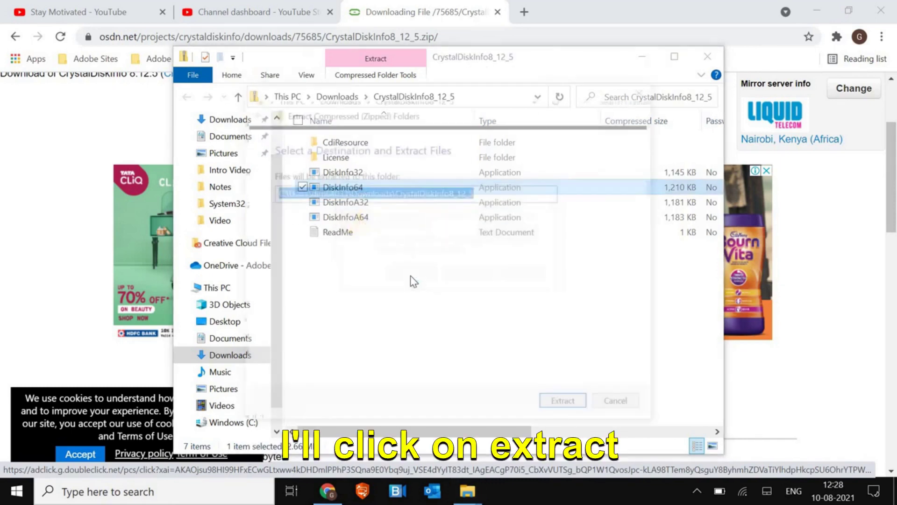
click(571, 410)
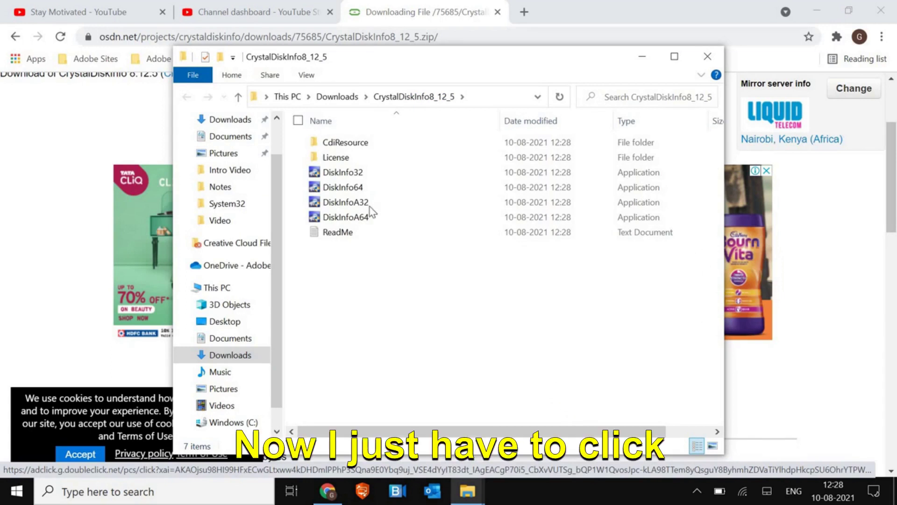
click(337, 193)
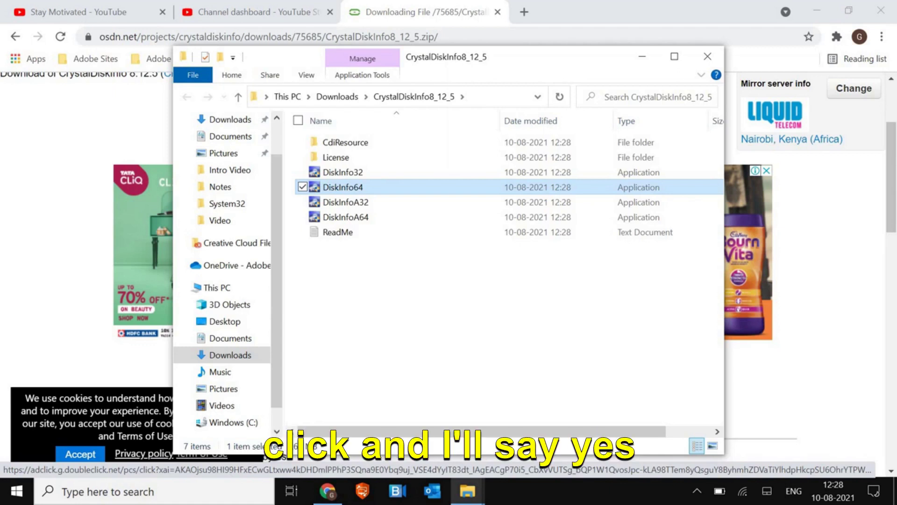
Launch DiskInfo64 to show the Micron 256 GB SSD at Good 100% and 39 °C
key(Return)
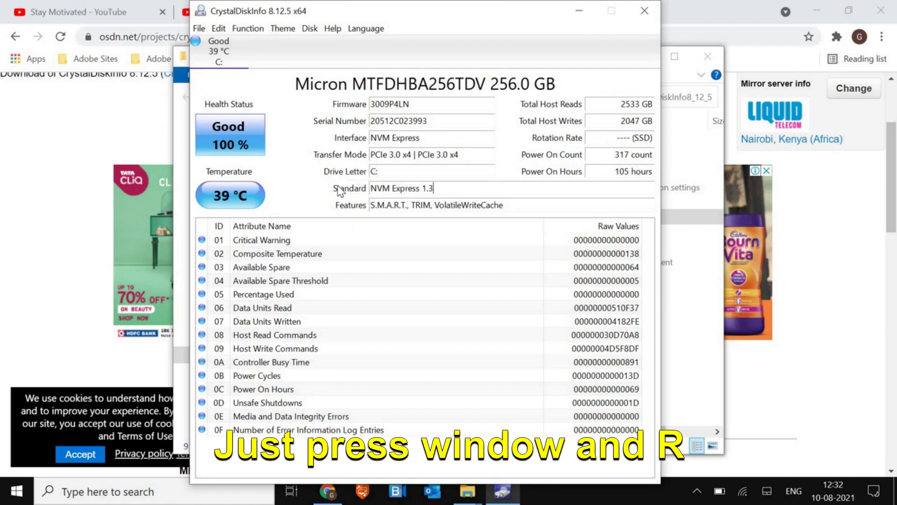
Run appwiz.cpl from the Windows Run dialog to open program uninstallation
key(super+r)
text(app)
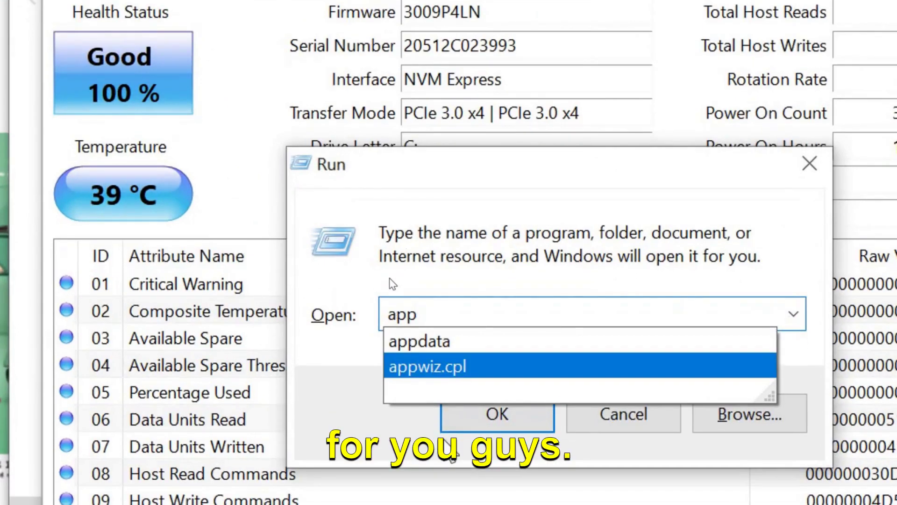
click(448, 370)
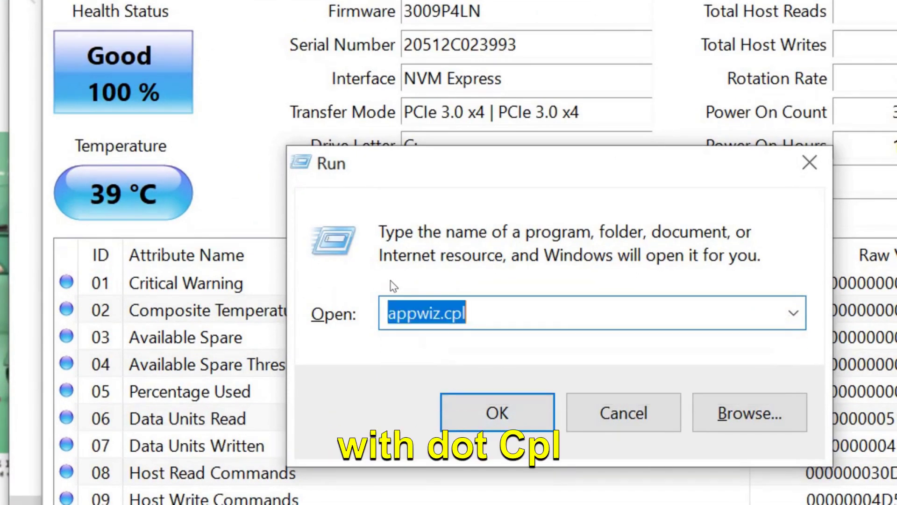
click(496, 416)
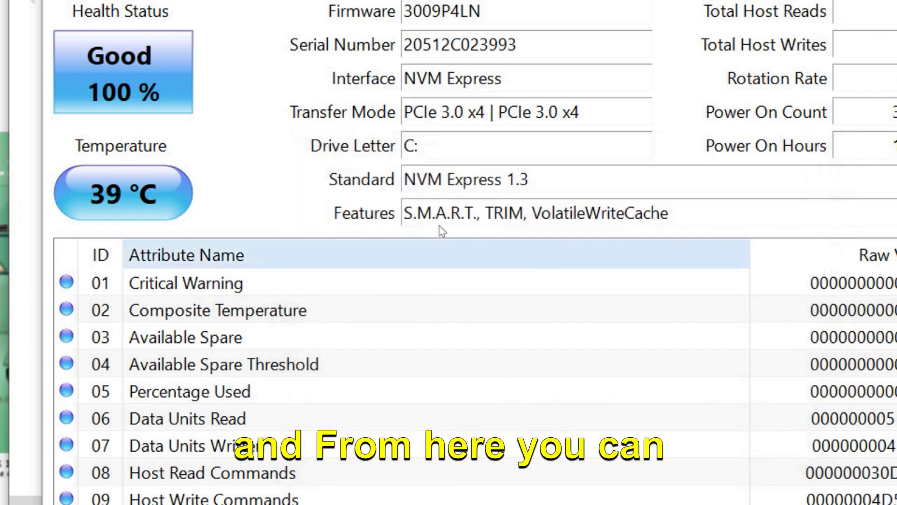